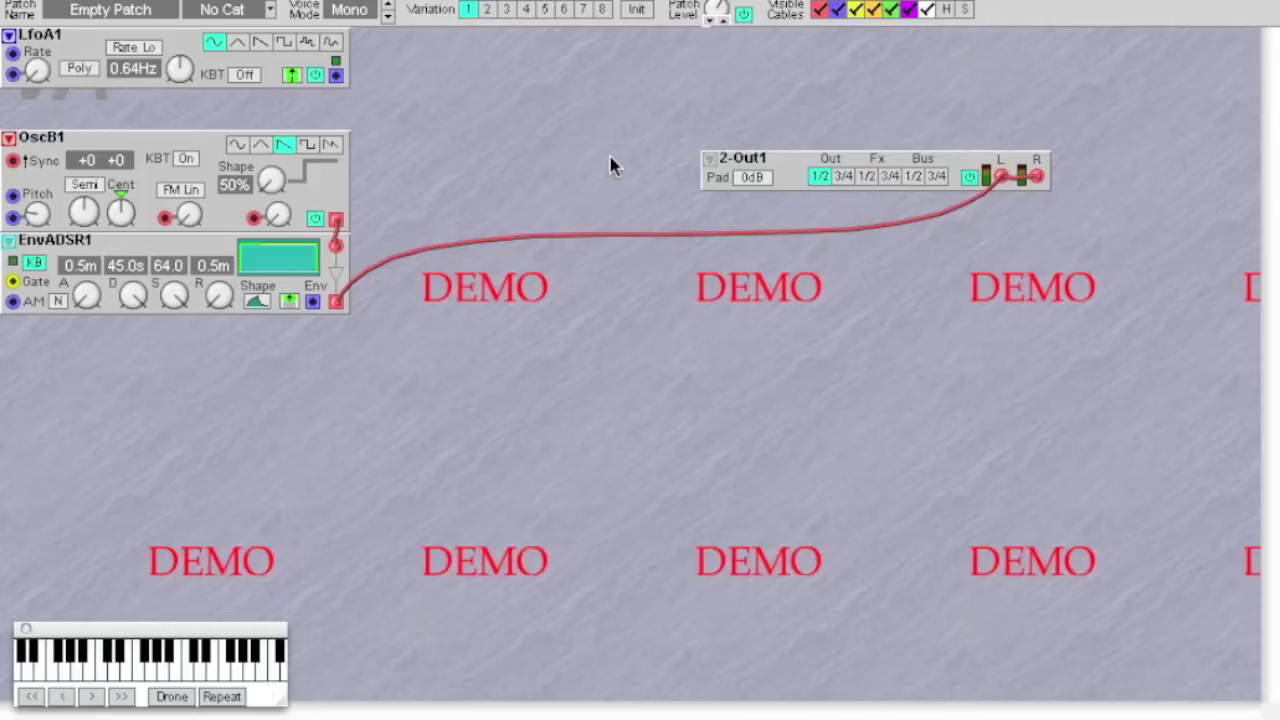
Cable OscB1's output into EnvADSR1's input and play a test note on the virtual keyboard
left_click(788, 168)
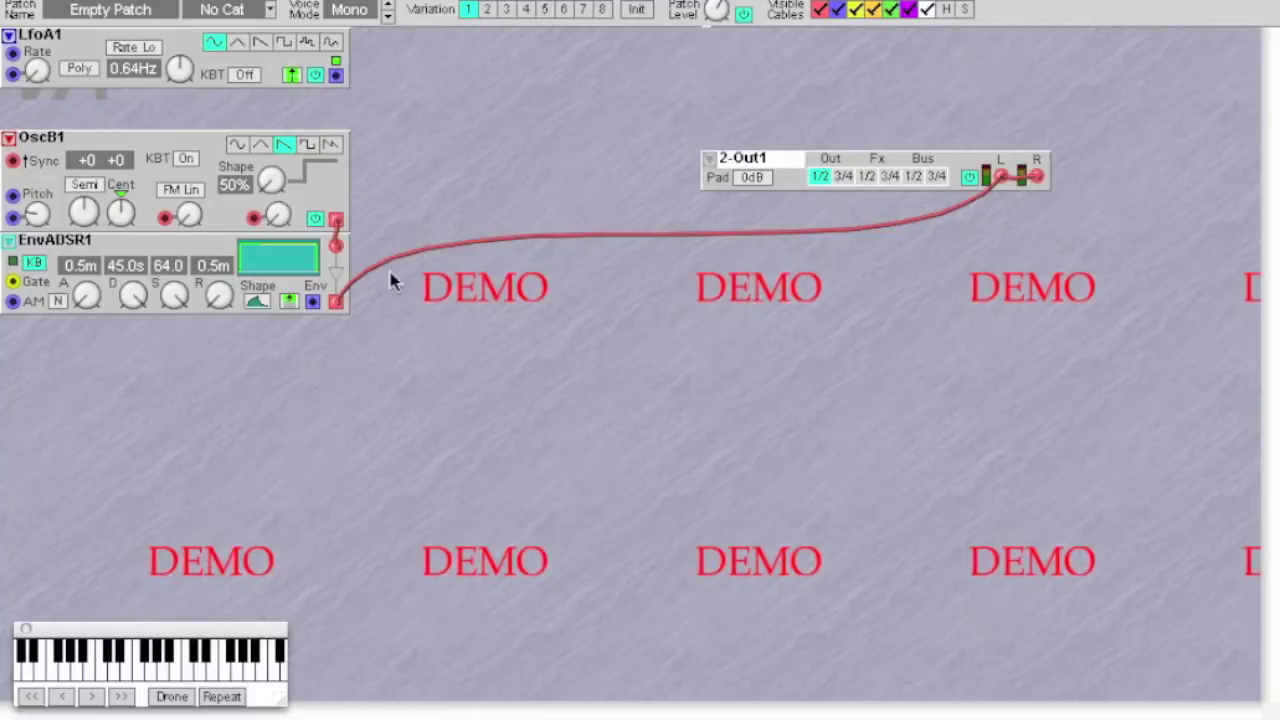
left_click(190, 150)
left_click(182, 250)
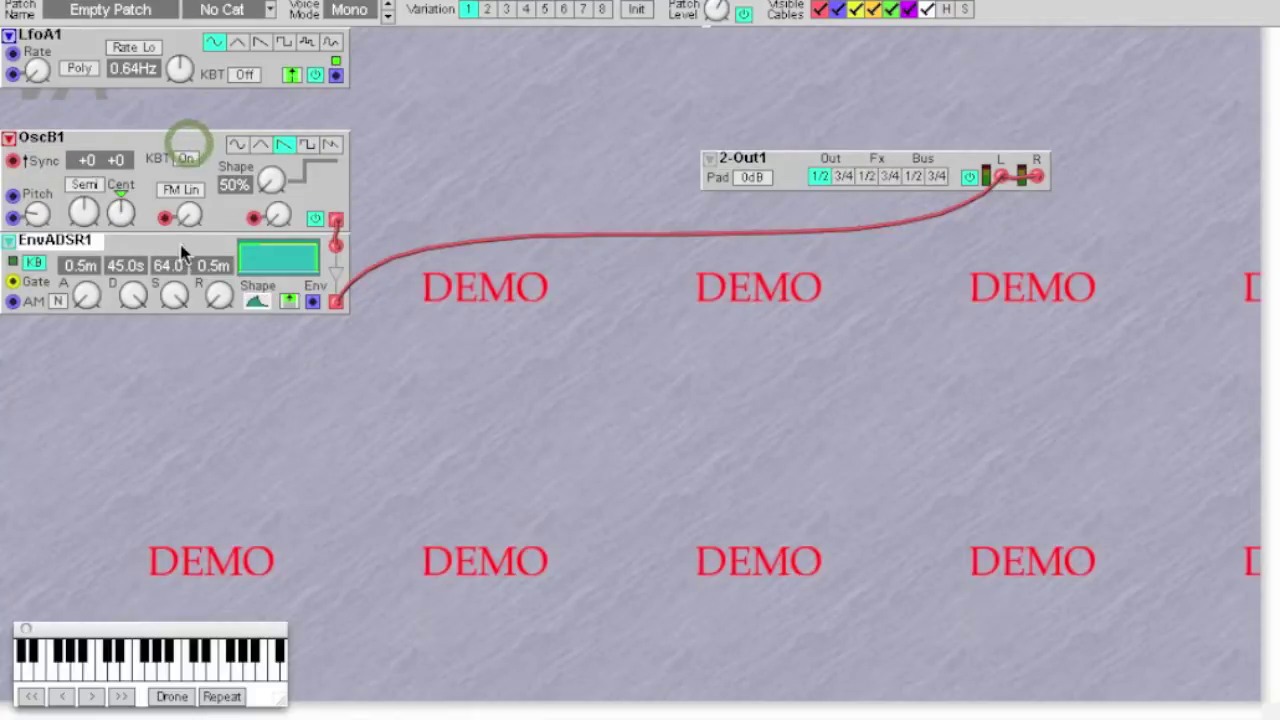
left_click(185, 145)
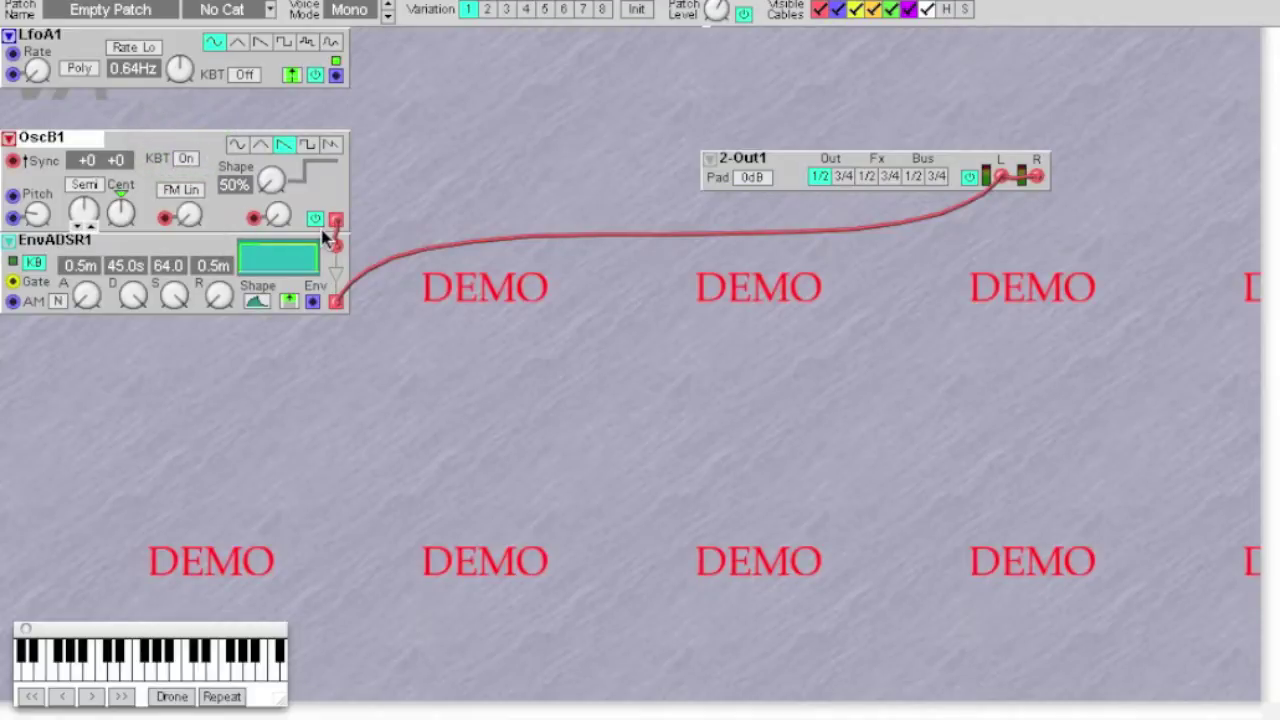
left_click_drag(333, 222, 336, 245)
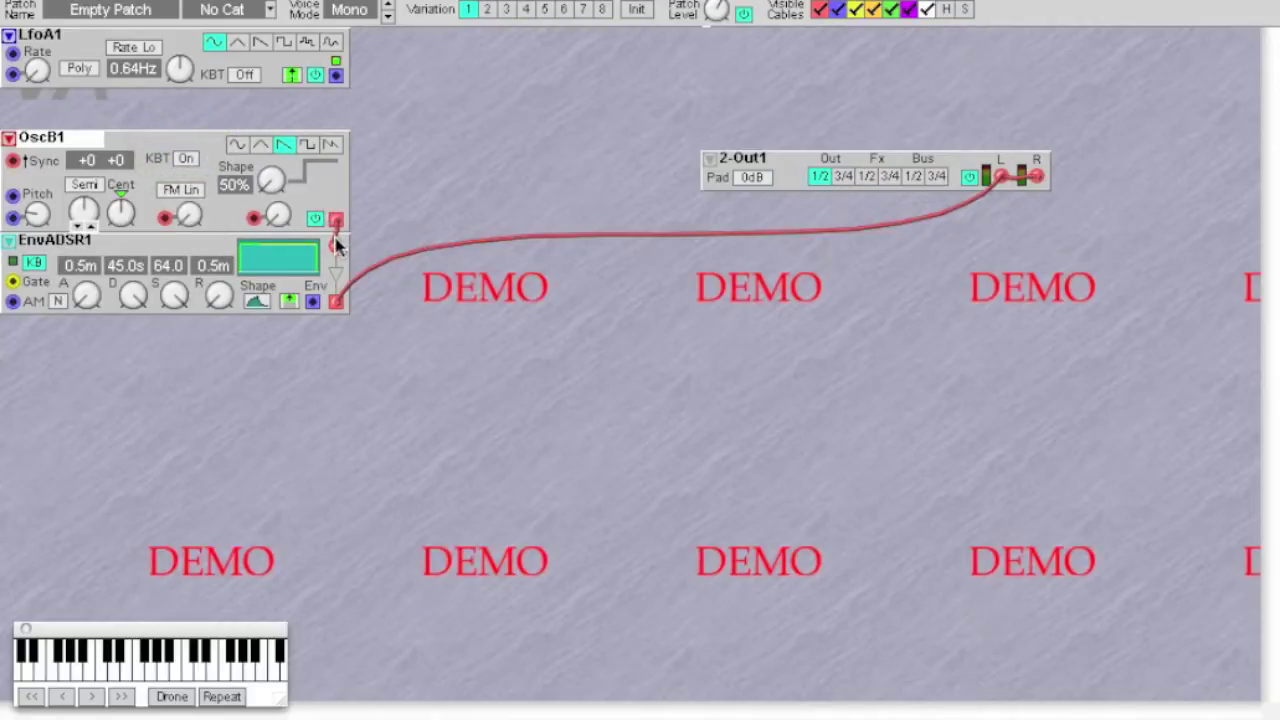
left_click(184, 247)
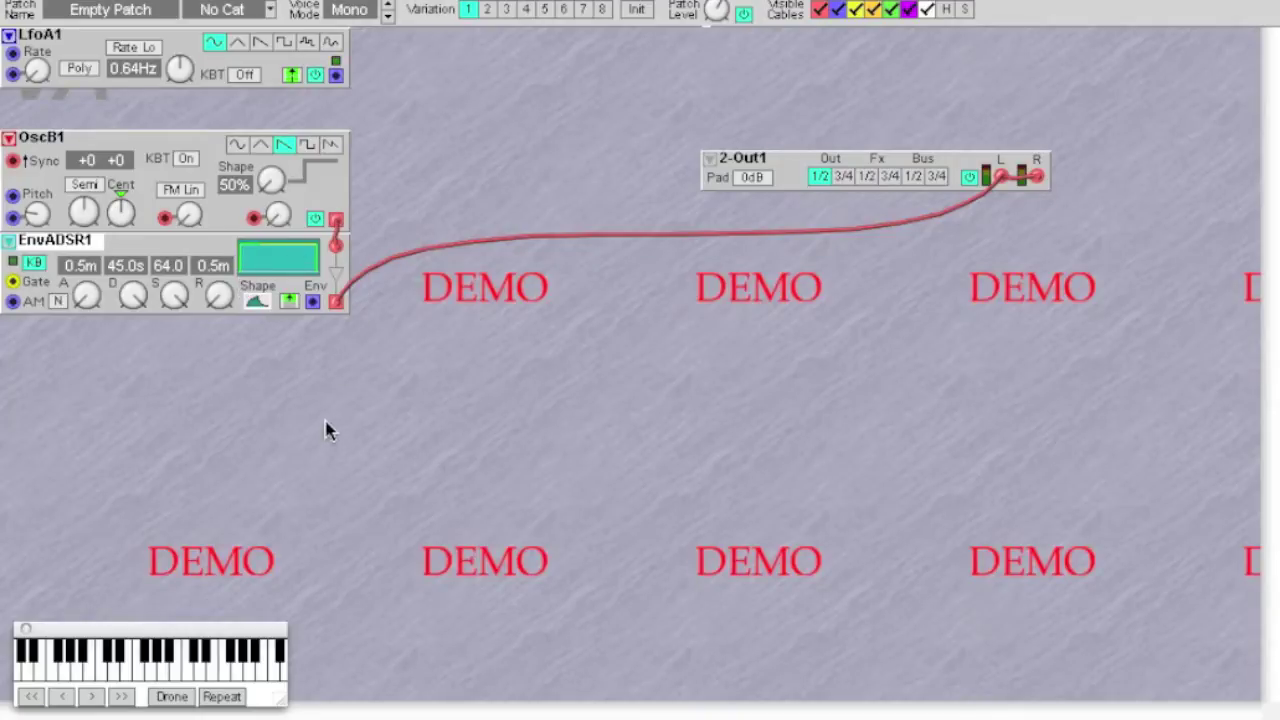
left_click(190, 676)
Turn LfoA1's Rate up to 2.16Hz, cable its output to OscB1's Pitch input, and enable Drone
left_click(169, 46)
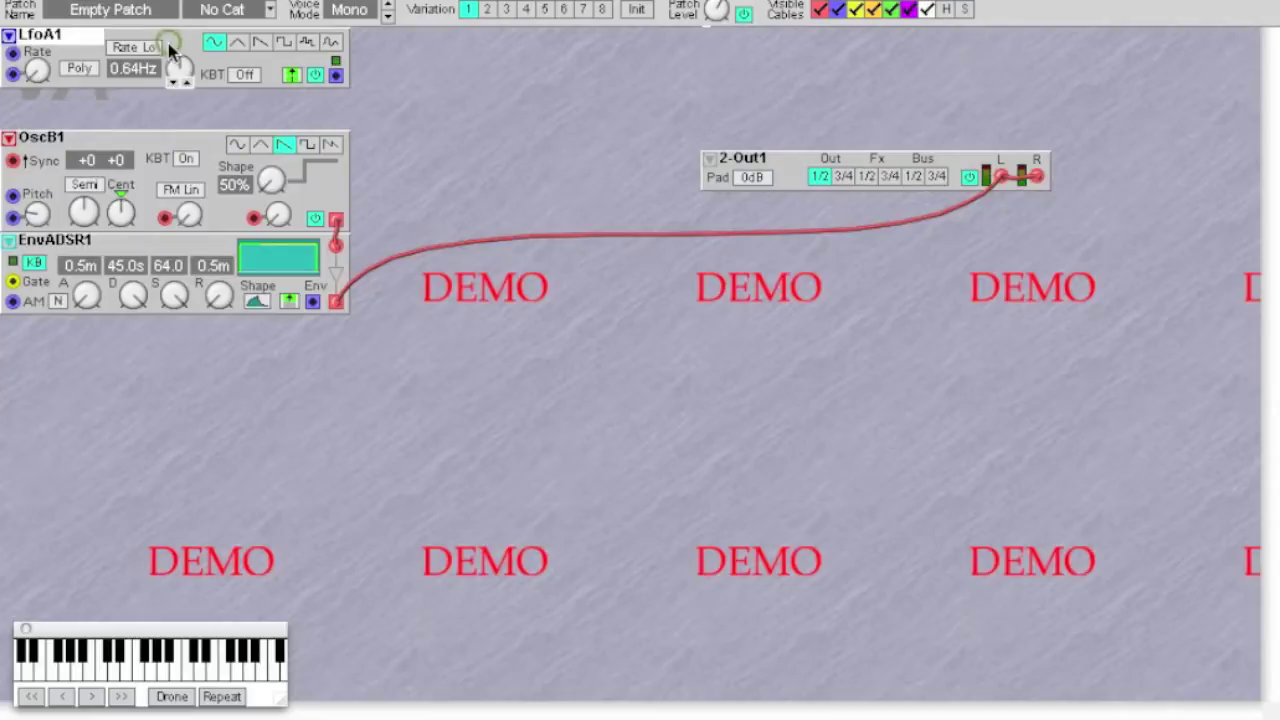
left_click_drag(179, 66, 181, 66)
left_click_drag(337, 75, 13, 217)
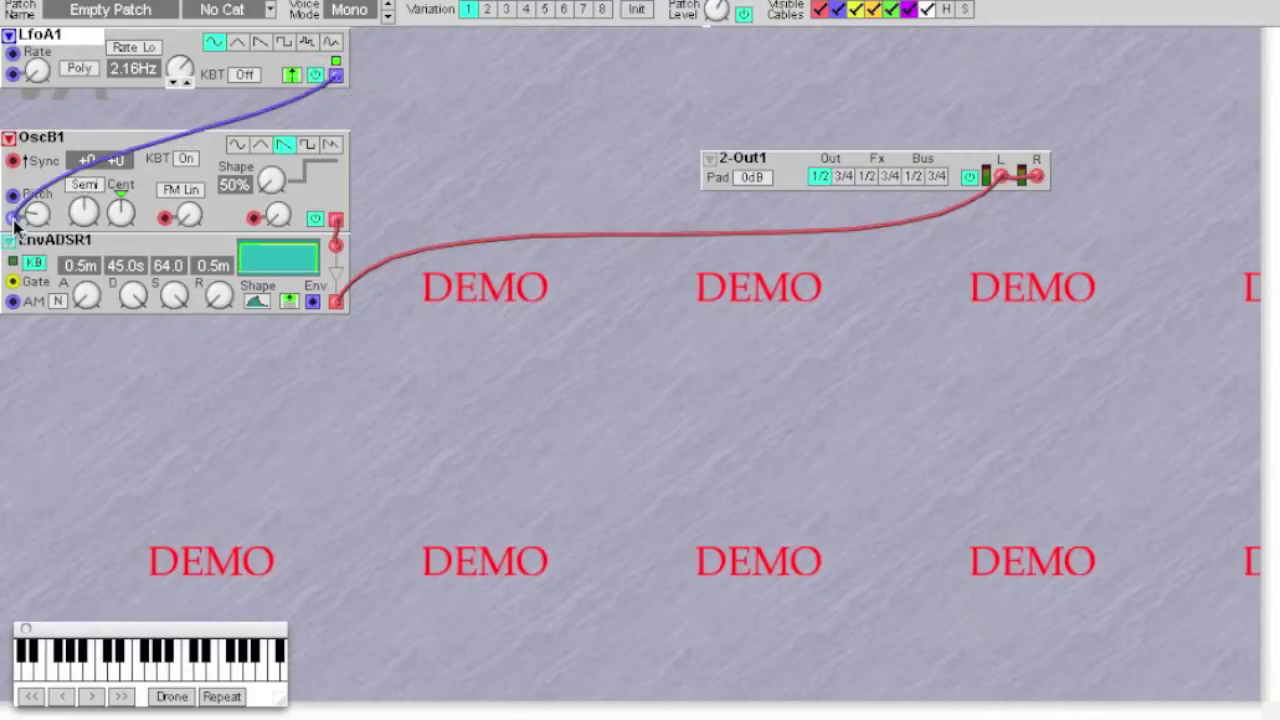
mouse_move(38, 220)
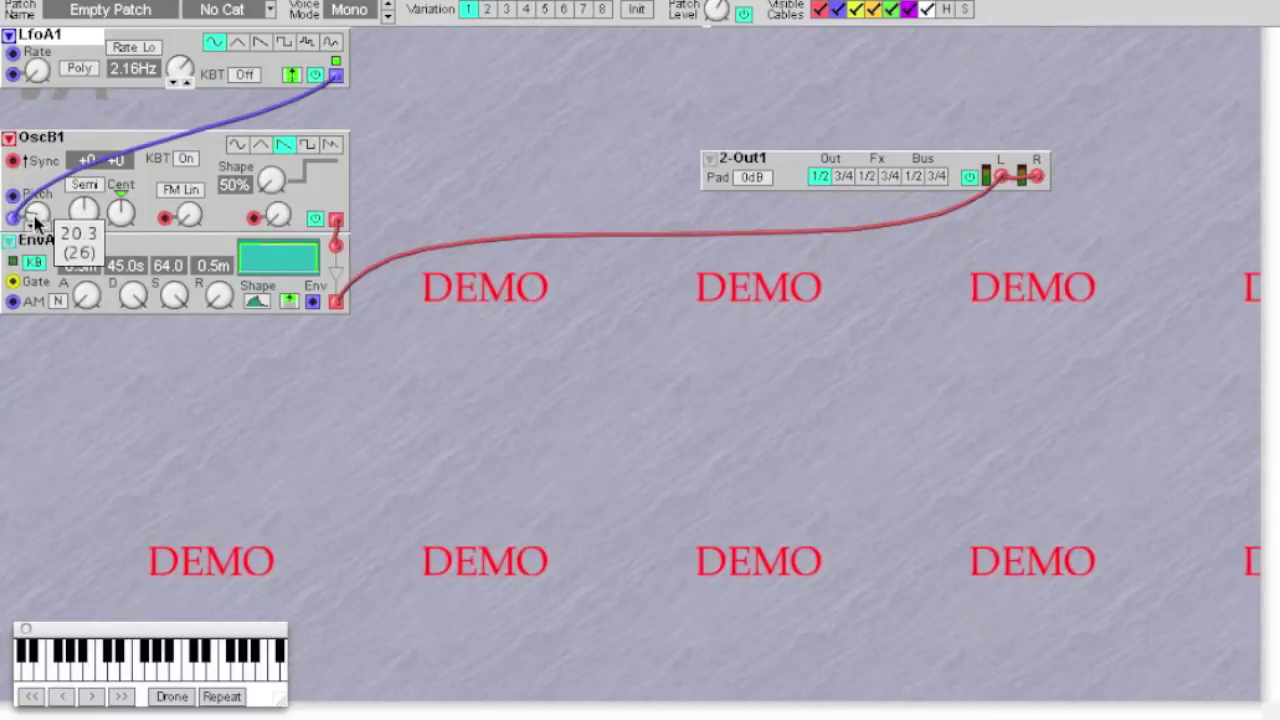
left_click(167, 700)
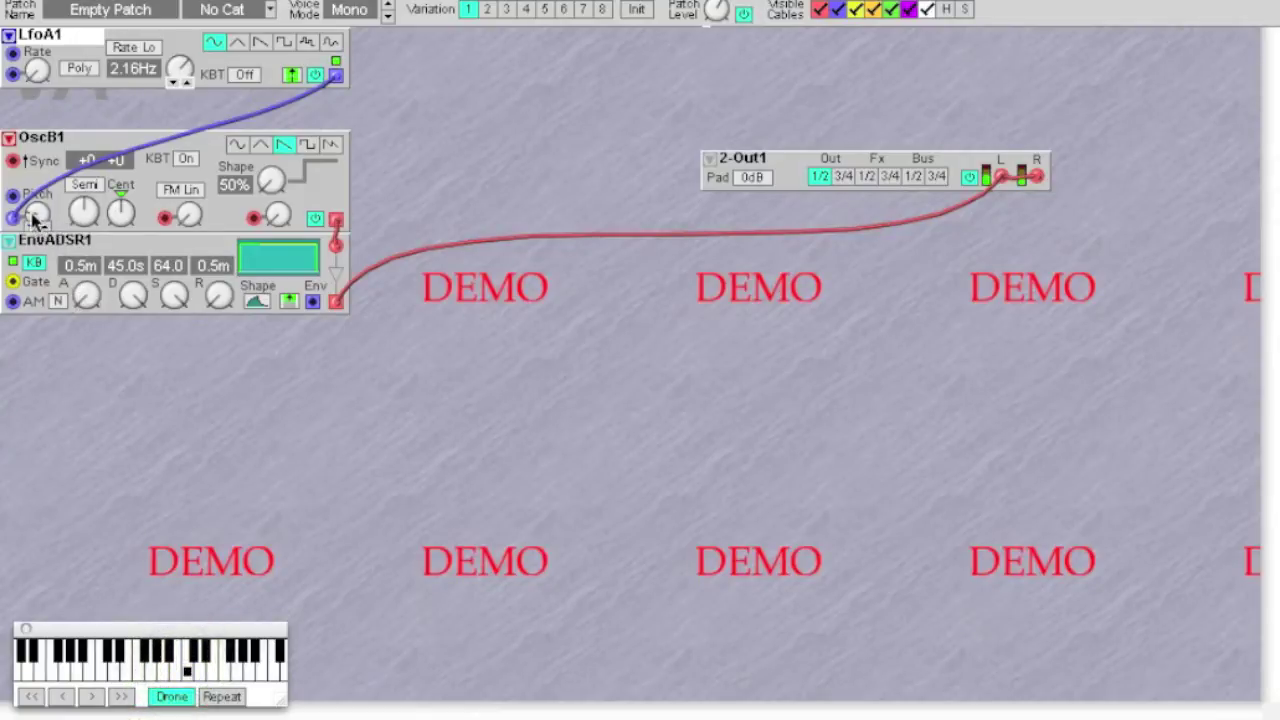
Scroll OscB1's Pitch modulation depth up and back down to settle at 19.5
scroll(30, 222, "up", 10)
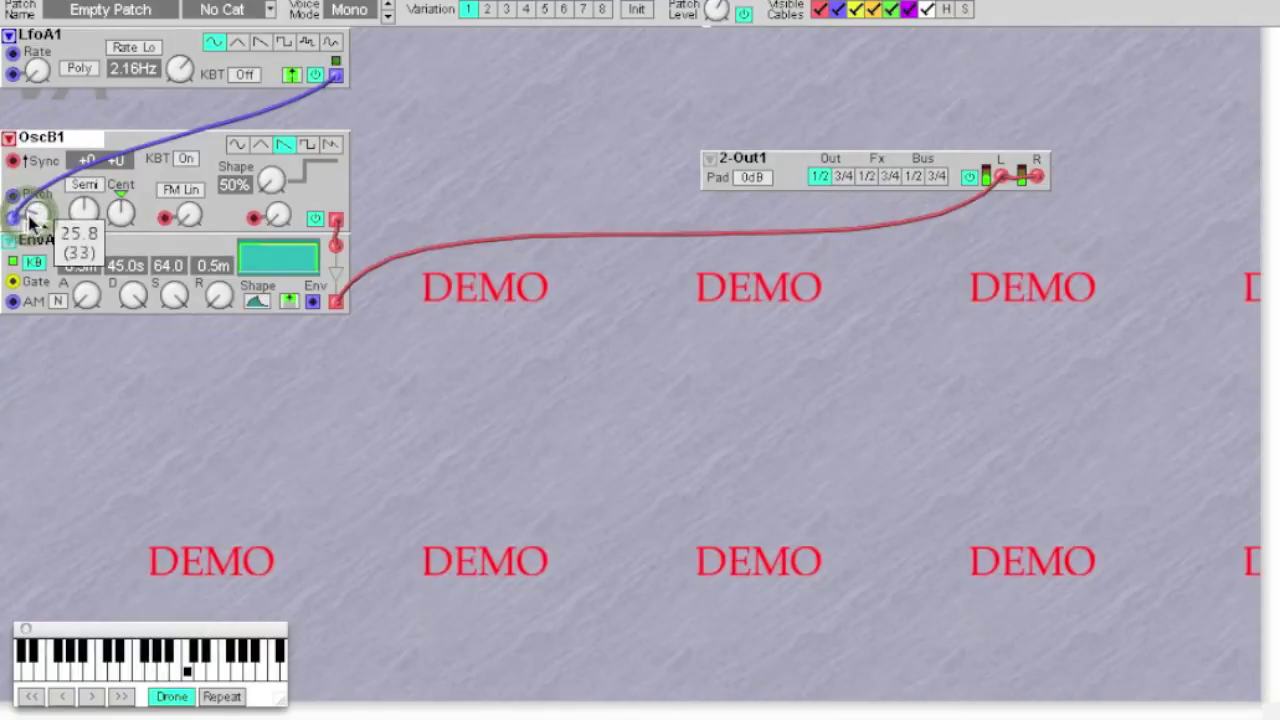
scroll(30, 222, "up", 15)
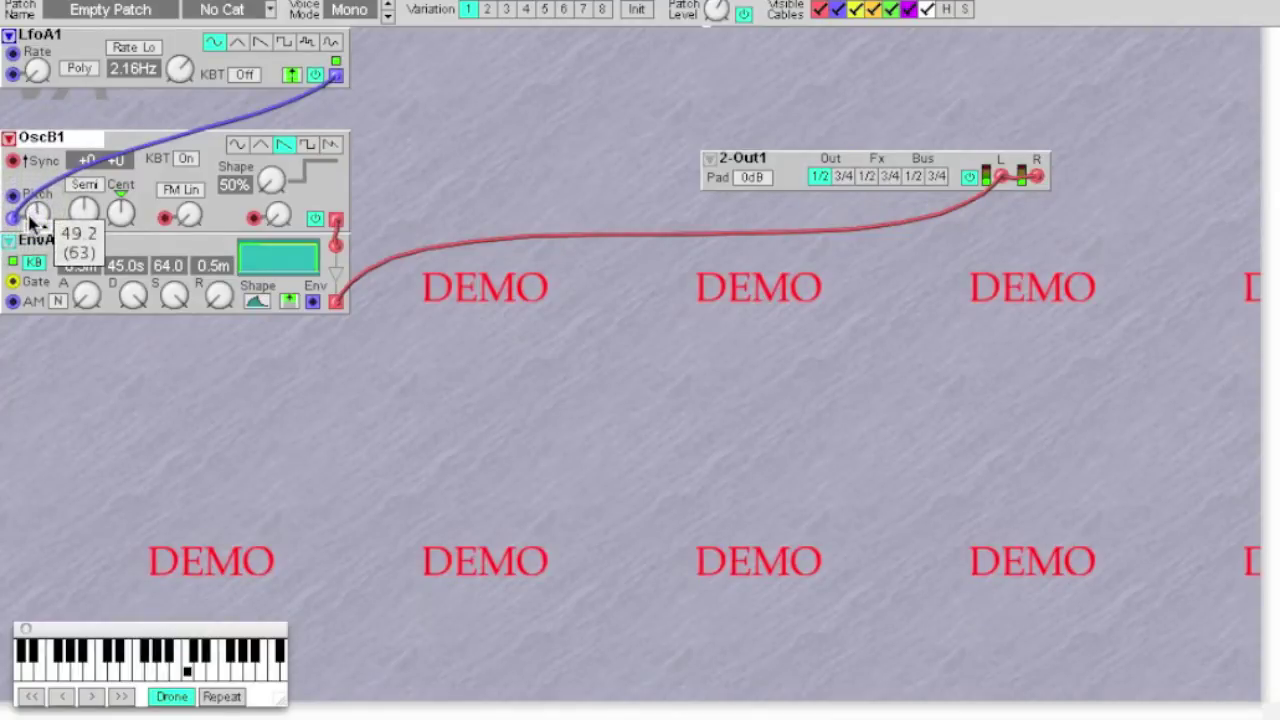
scroll(30, 222, "up", 14)
scroll(30, 222, "up", 20)
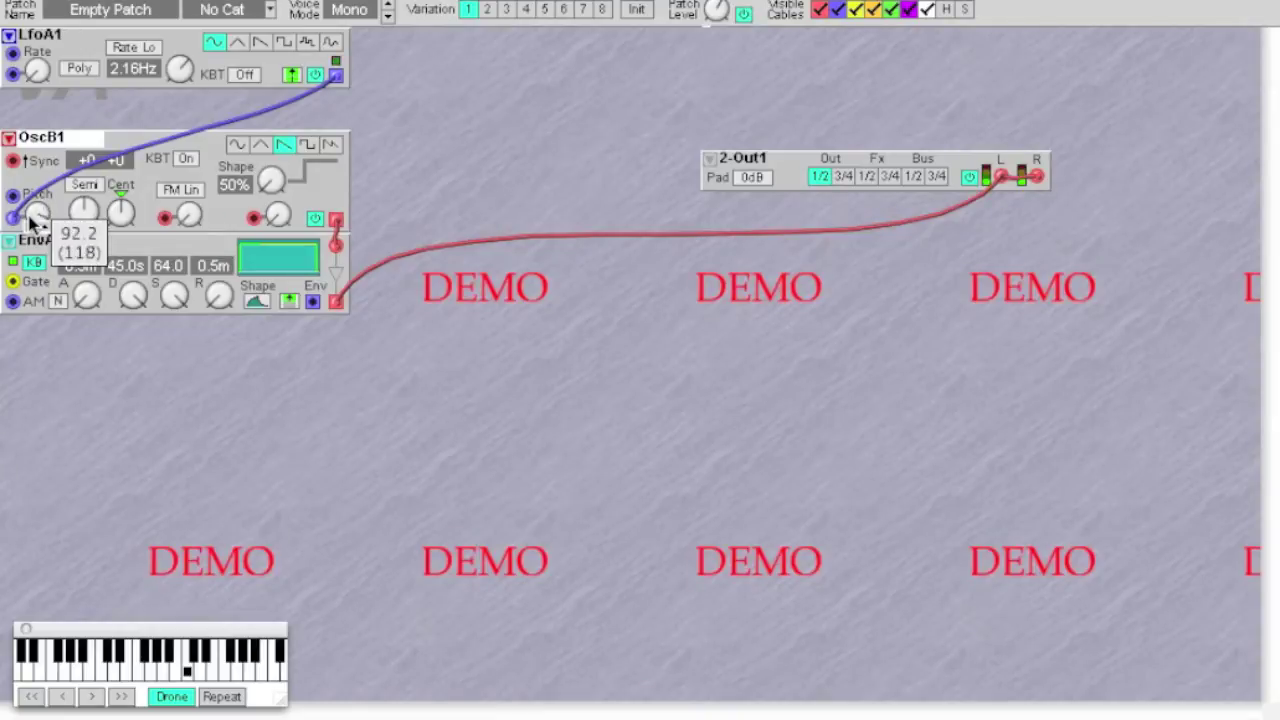
scroll(30, 222, "down", 20)
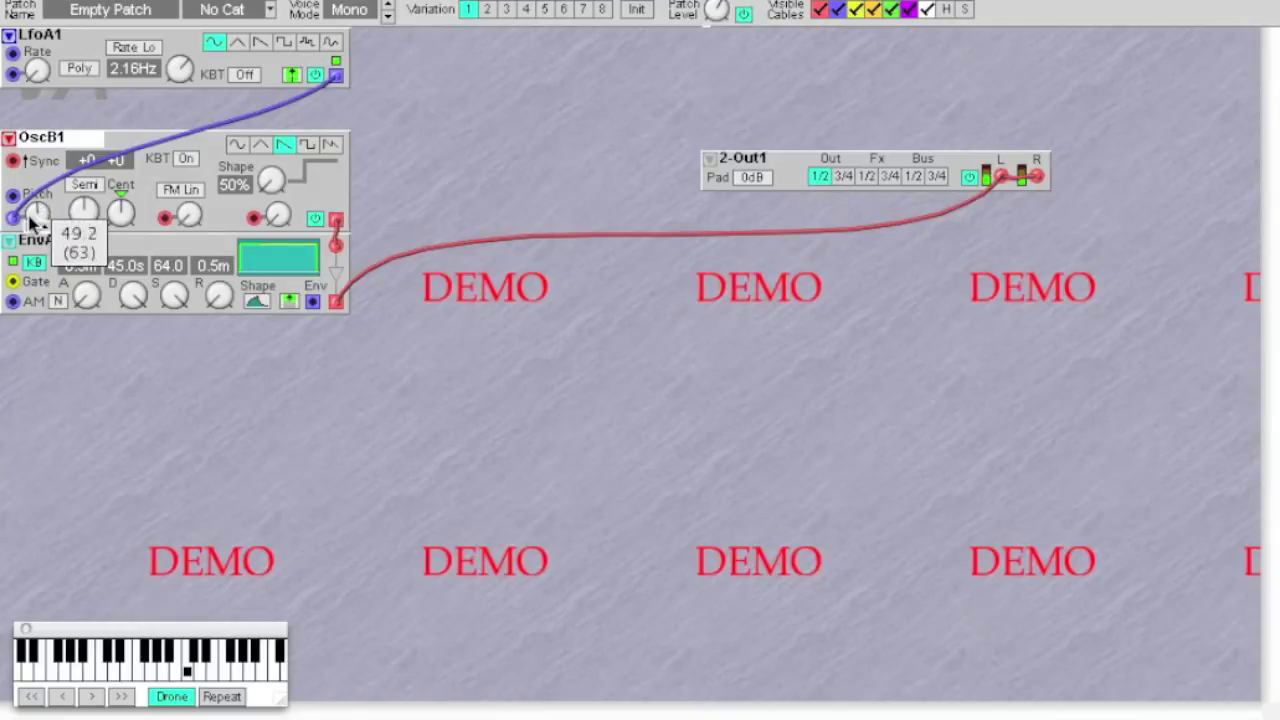
scroll(30, 222, "down", 6)
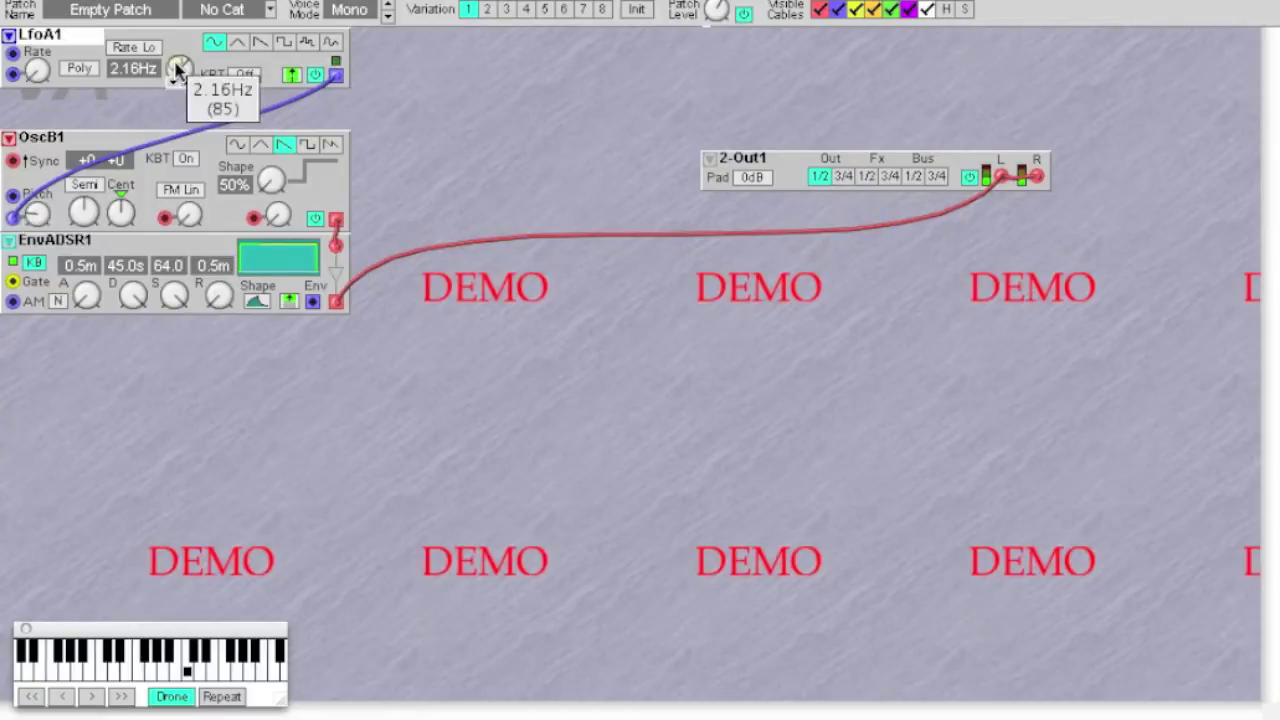
Raise LfoA1's Rate to 4.31Hz, then delete the LFO module and its cable
left_click_drag(177, 80, 177, 68)
scroll(177, 68, "up", 6)
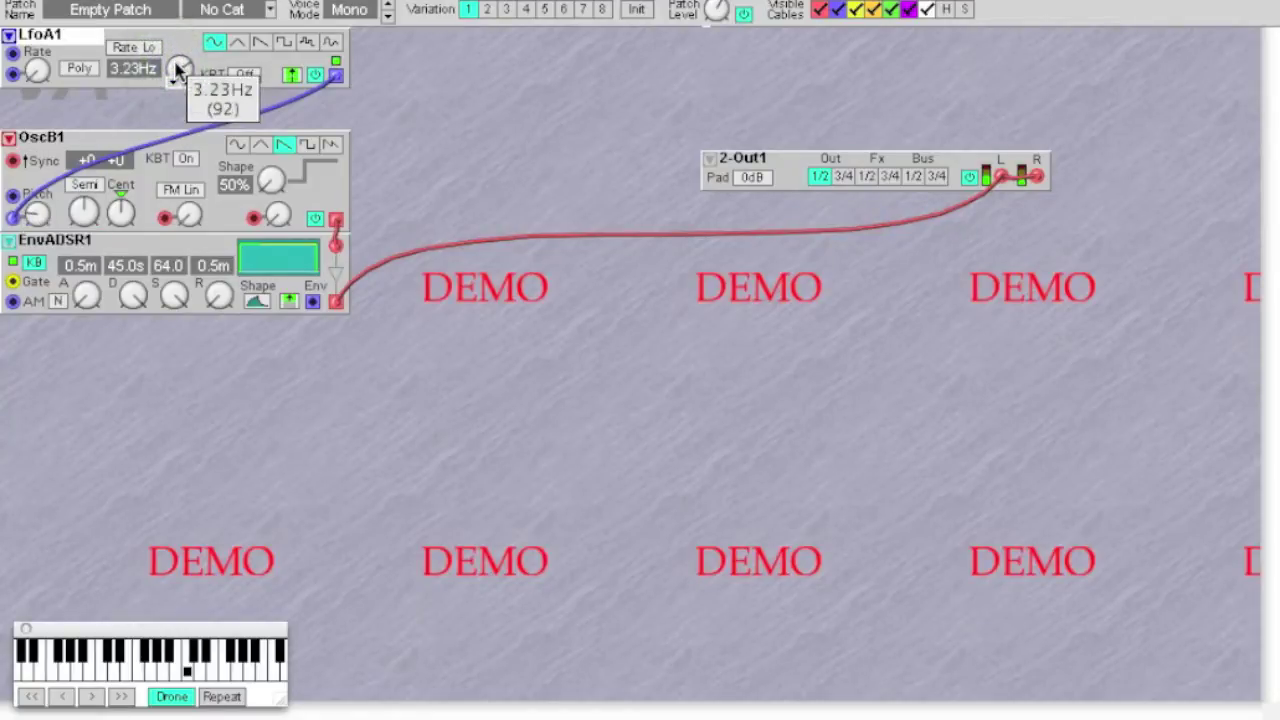
scroll(177, 68, "up", 1)
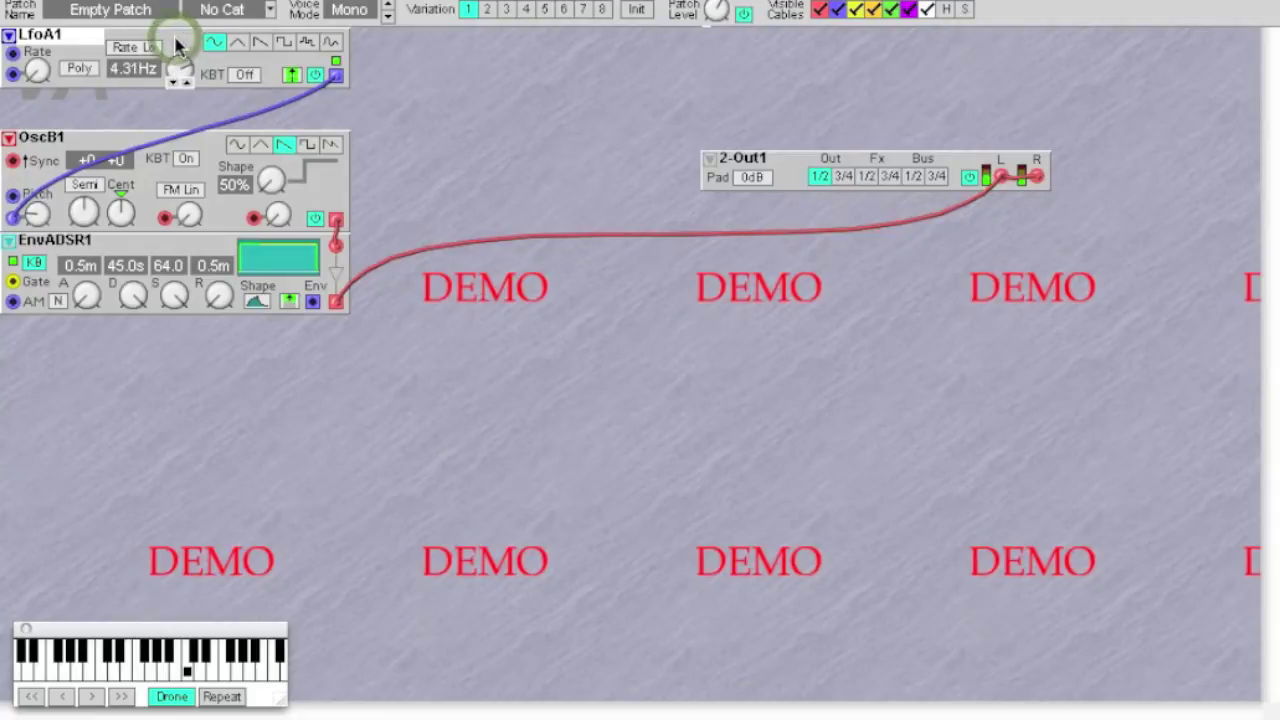
key("Delete")
Duplicate the OscB1/EnvADSR1 pair, cable envelope 1 into OscB2's Pitch and envelope 2 into 2-Out1 L
left_click_drag(262, 350, 400, 149)
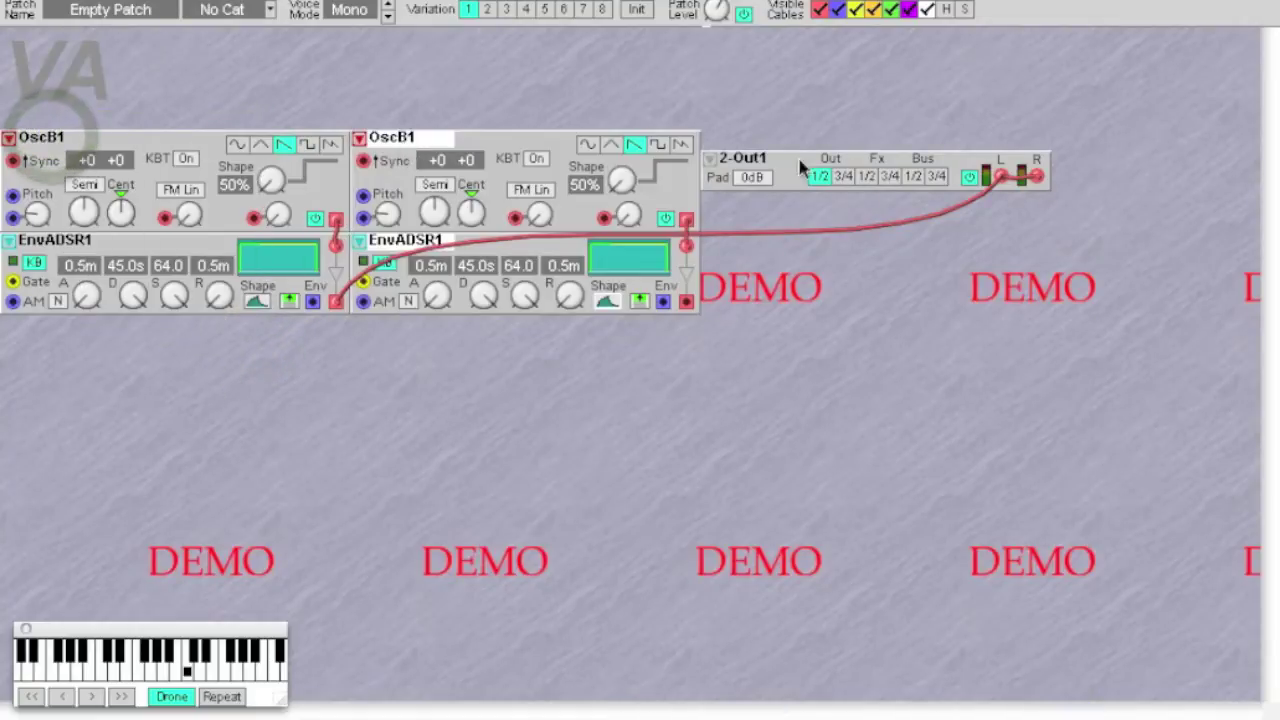
left_click(336, 304)
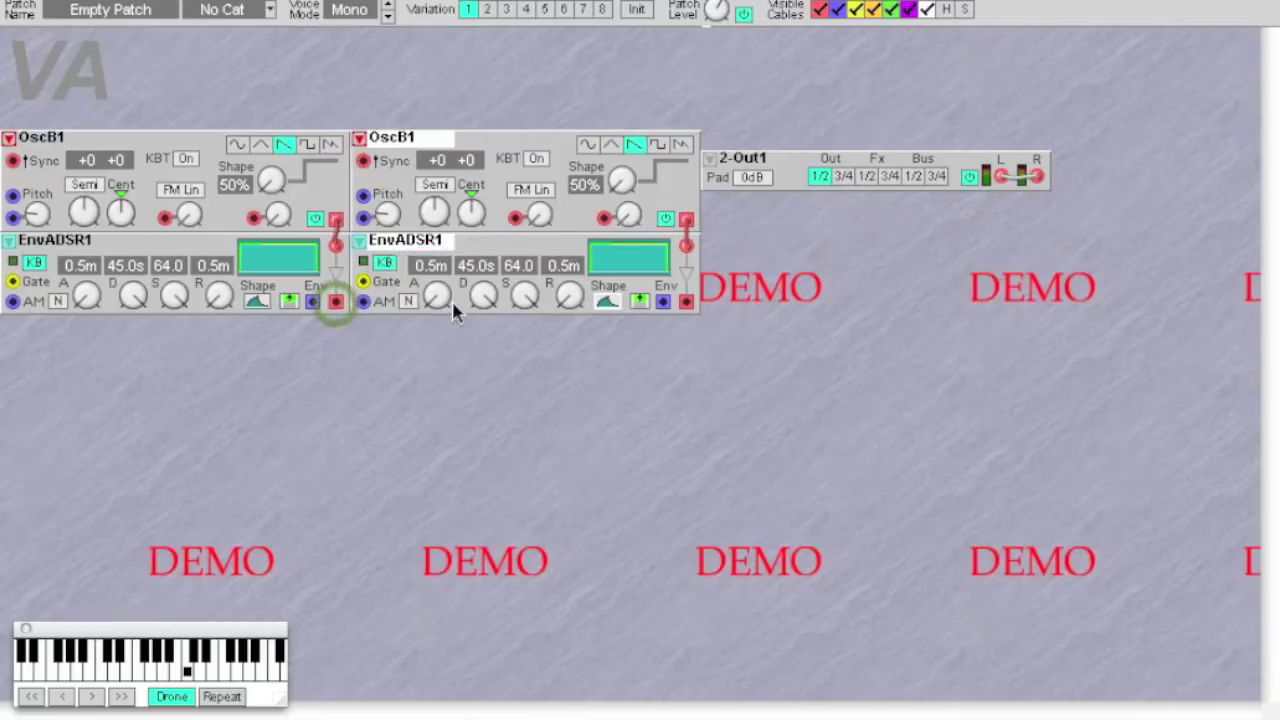
left_click_drag(336, 302, 398, 214)
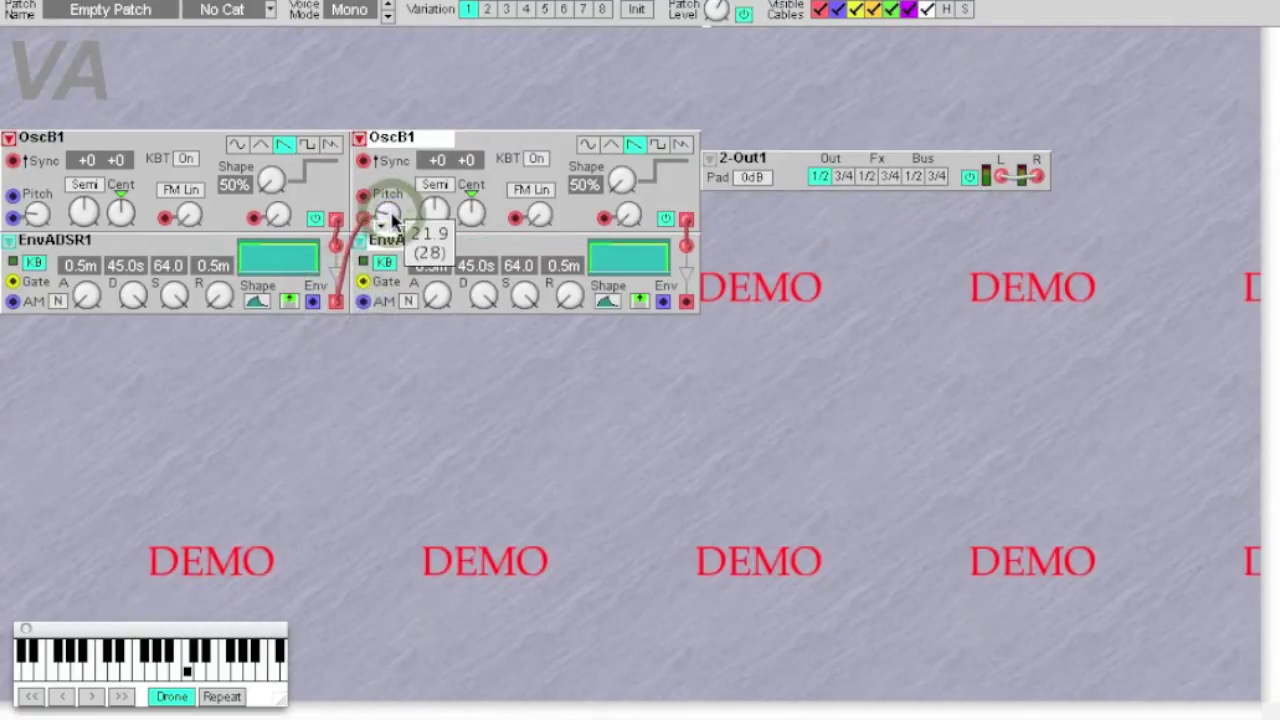
left_click_drag(688, 302, 1001, 176)
left_click(155, 385)
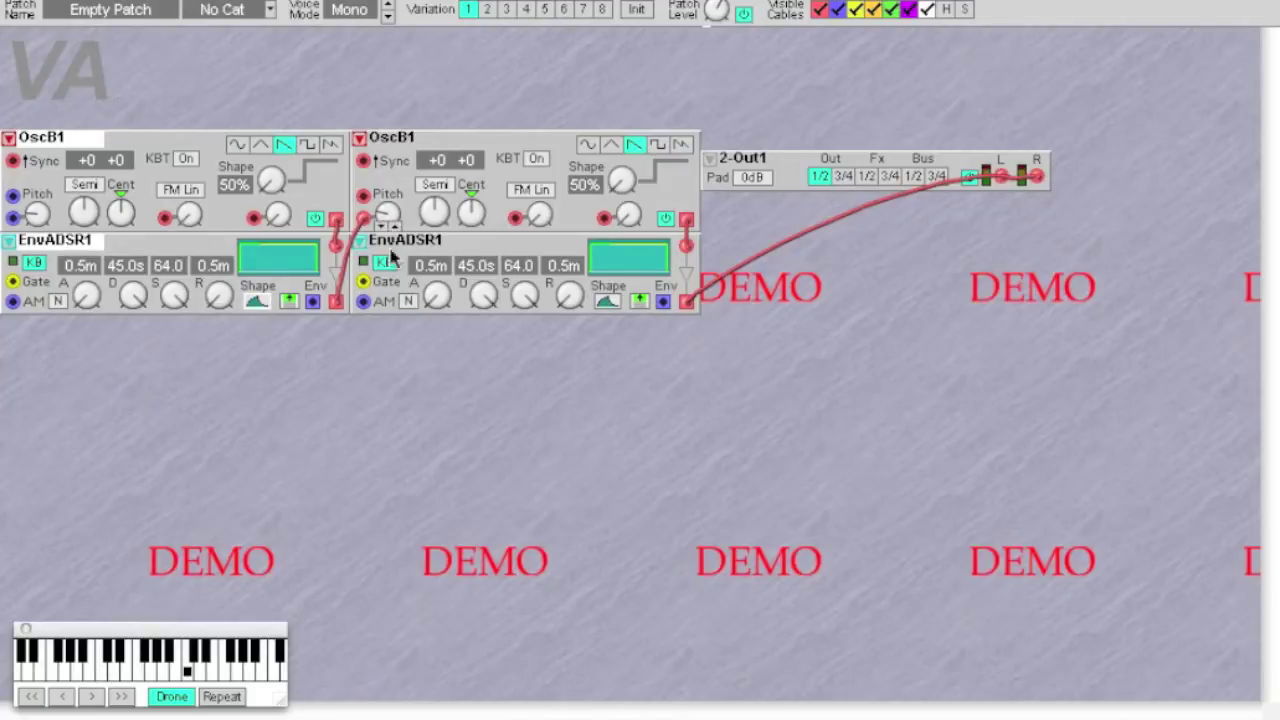
left_click_drag(409, 378, 514, 123)
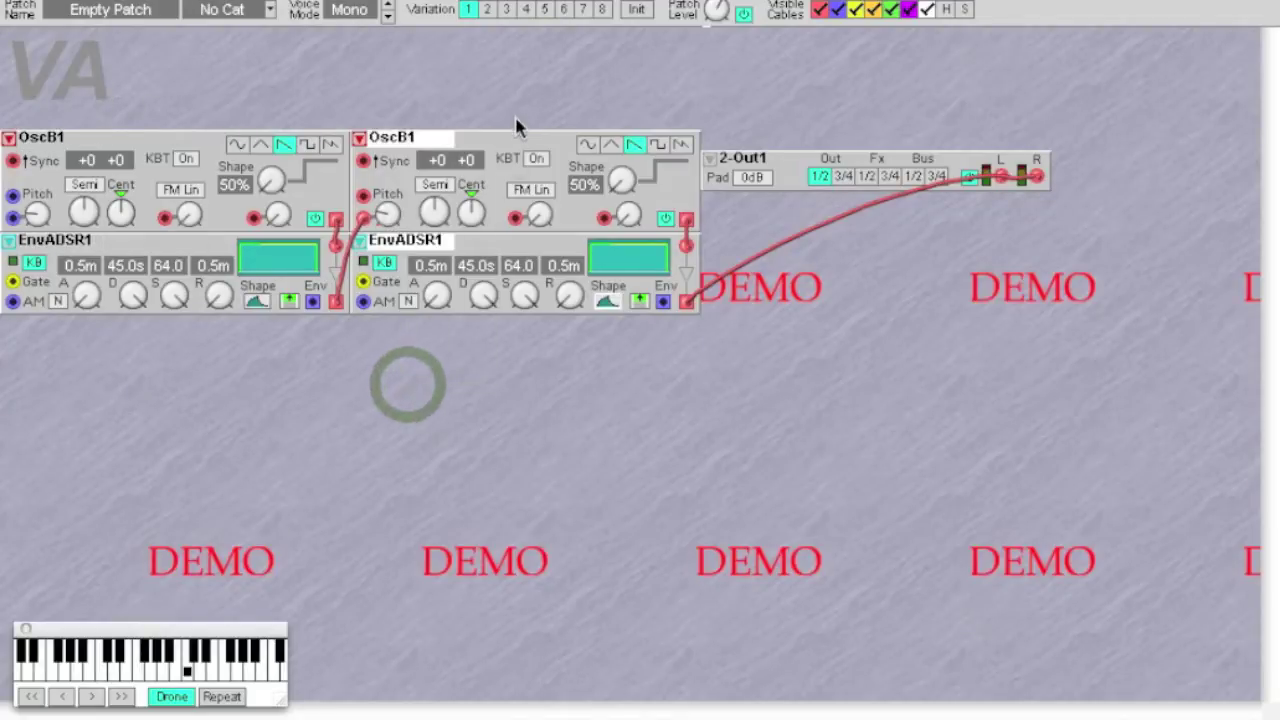
Hold a droning note, raise the second OscB1's Pitch modulation depth to 35.9, then stop the drone
left_click(468, 447)
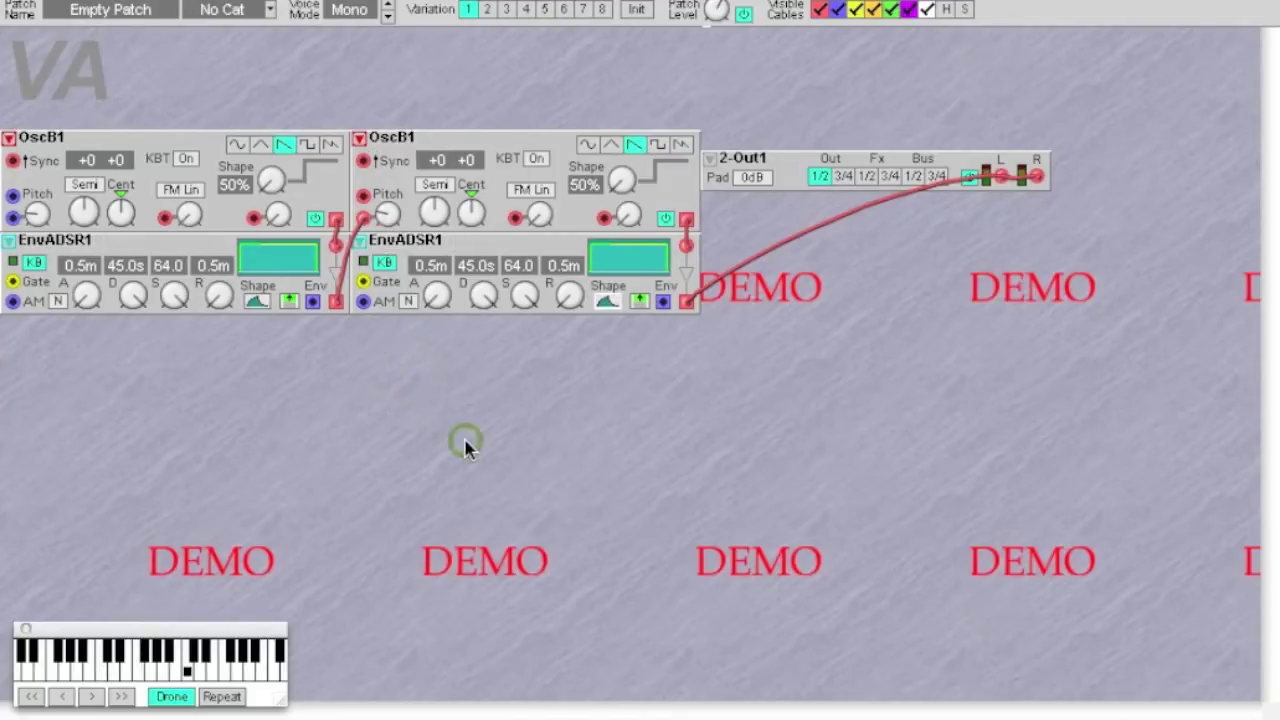
left_click(187, 670)
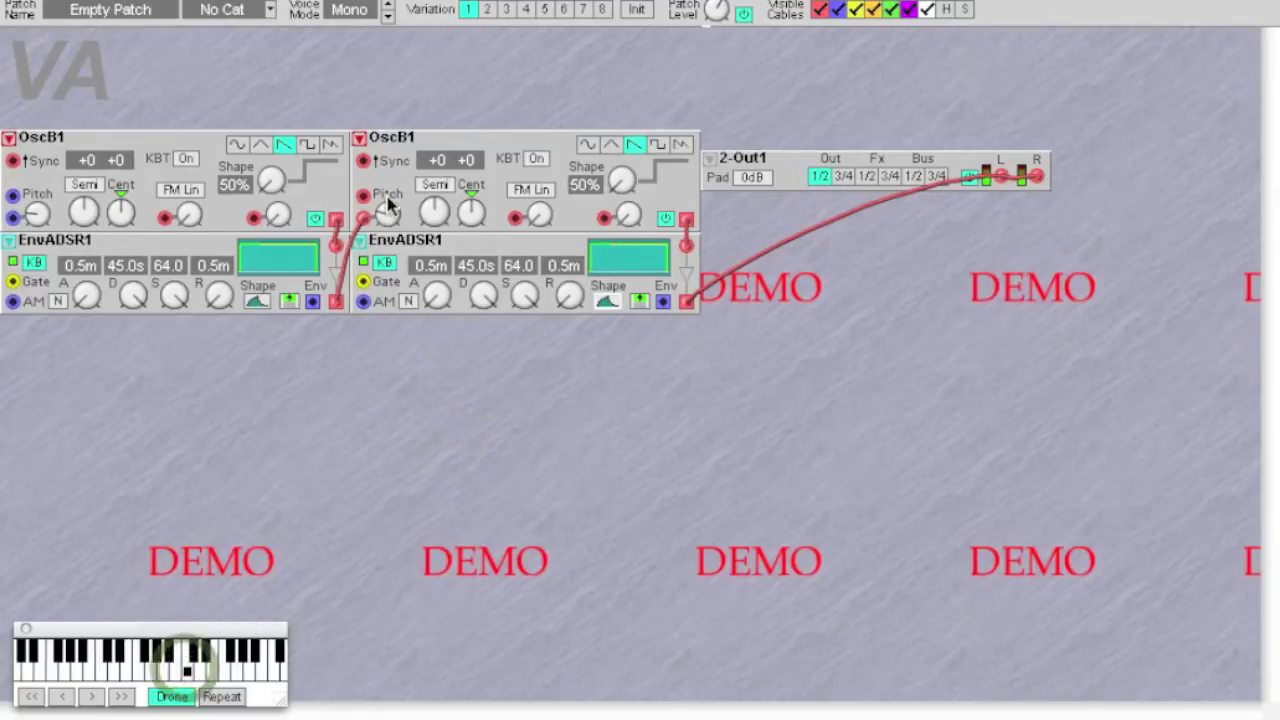
left_click_drag(385, 217, 382, 215)
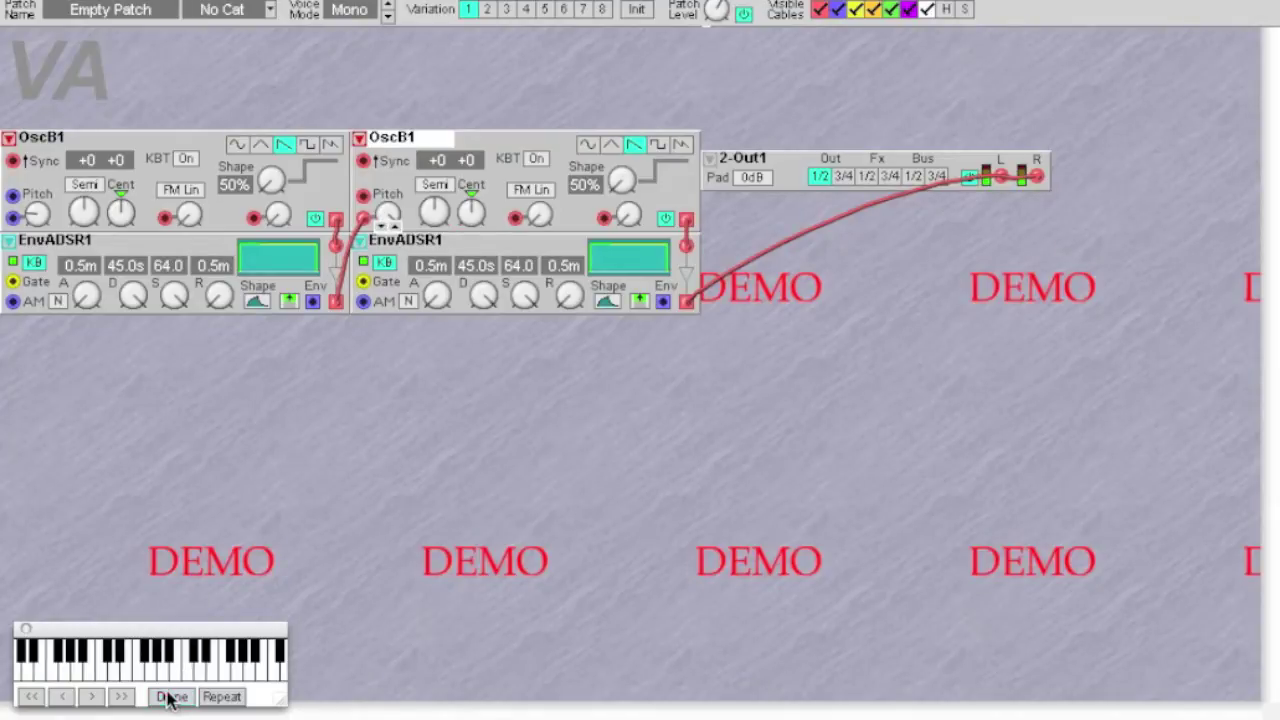
left_click(170, 697)
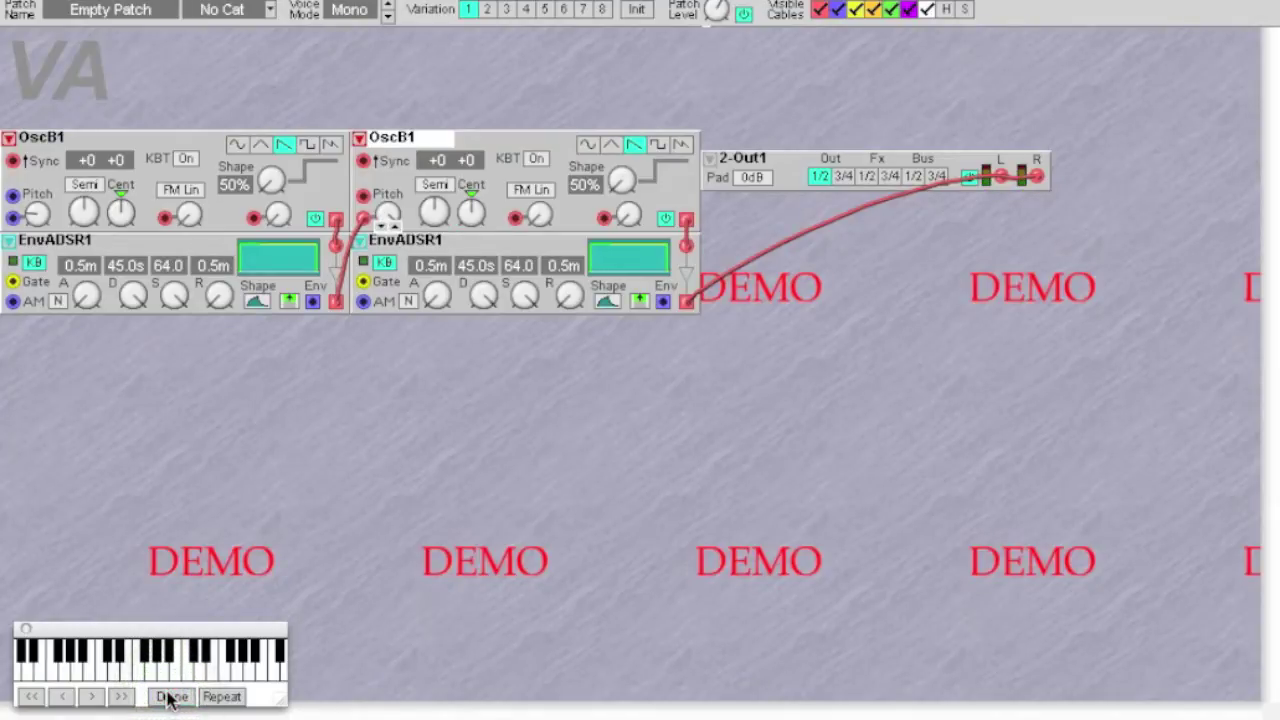